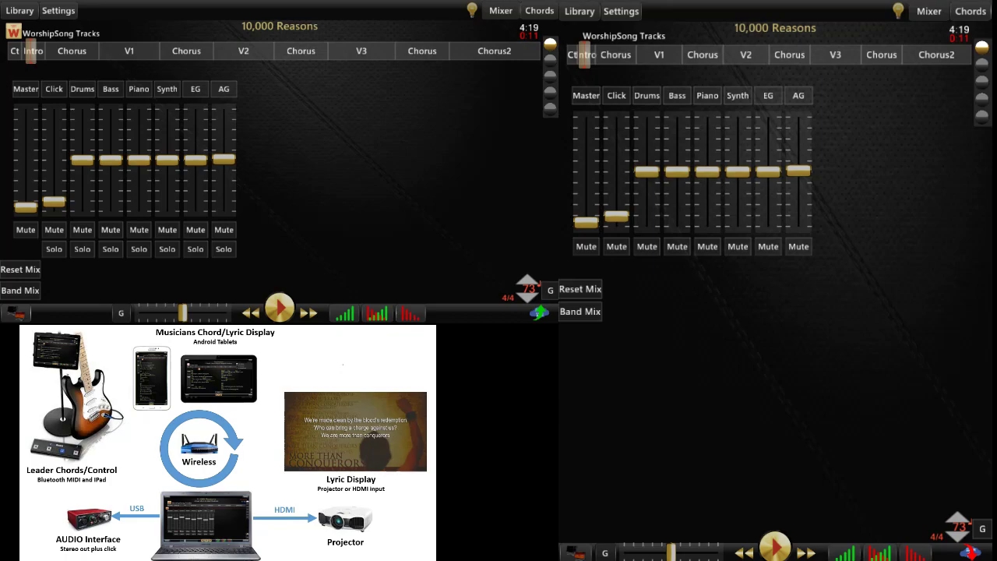
click(970, 11)
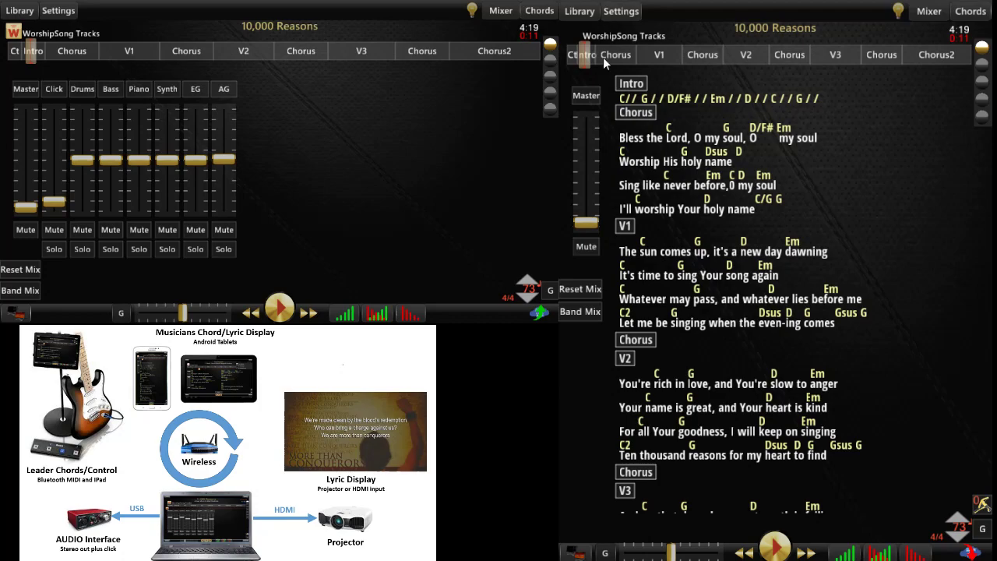
- Try capo 2 and then capo 3 on the client's chord chart, then set the capo back to 0
click(980, 505)
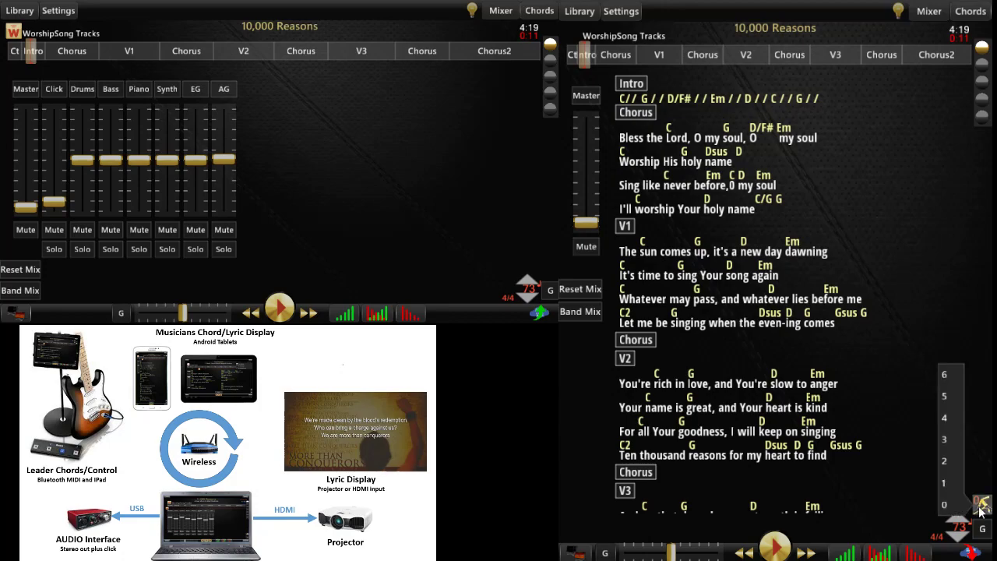
click(957, 463)
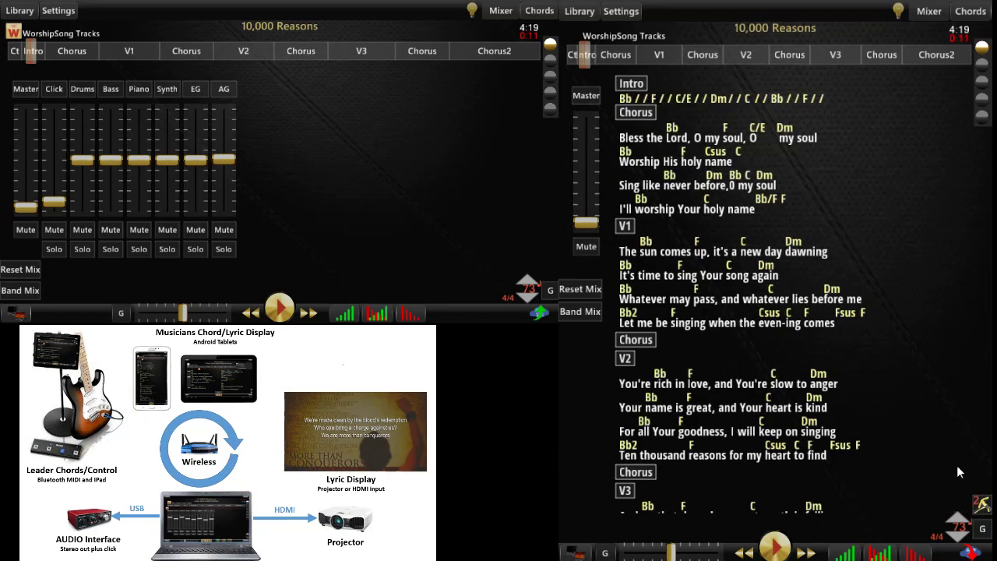
click(981, 504)
click(948, 444)
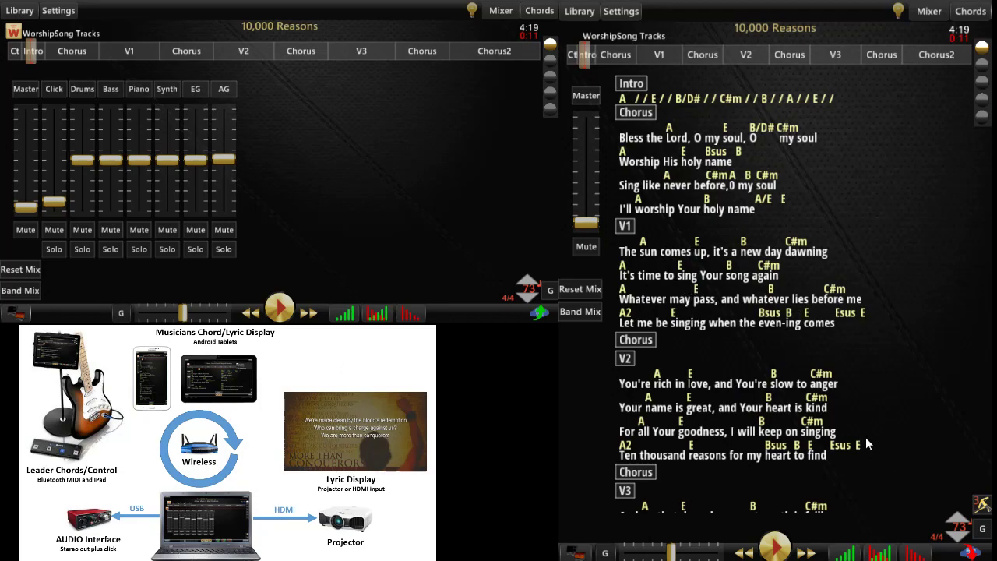
click(981, 504)
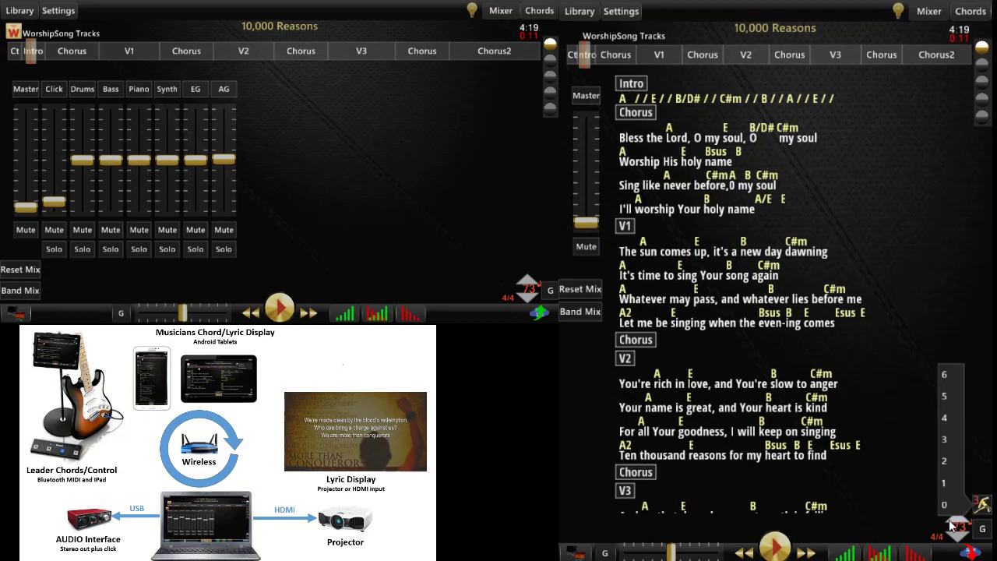
click(944, 504)
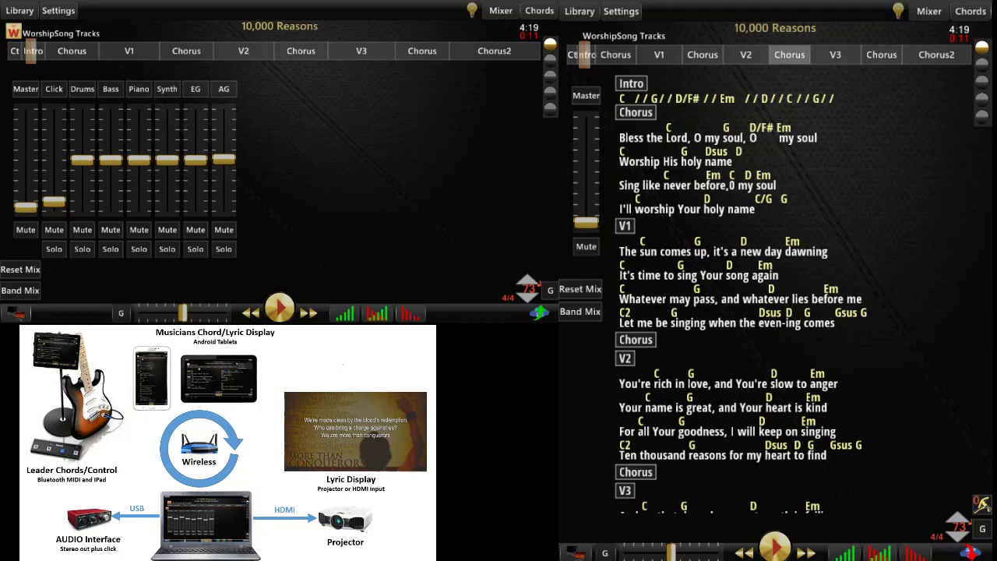
- Jump playback to the Chorus after V3 at 2:09
click(790, 55)
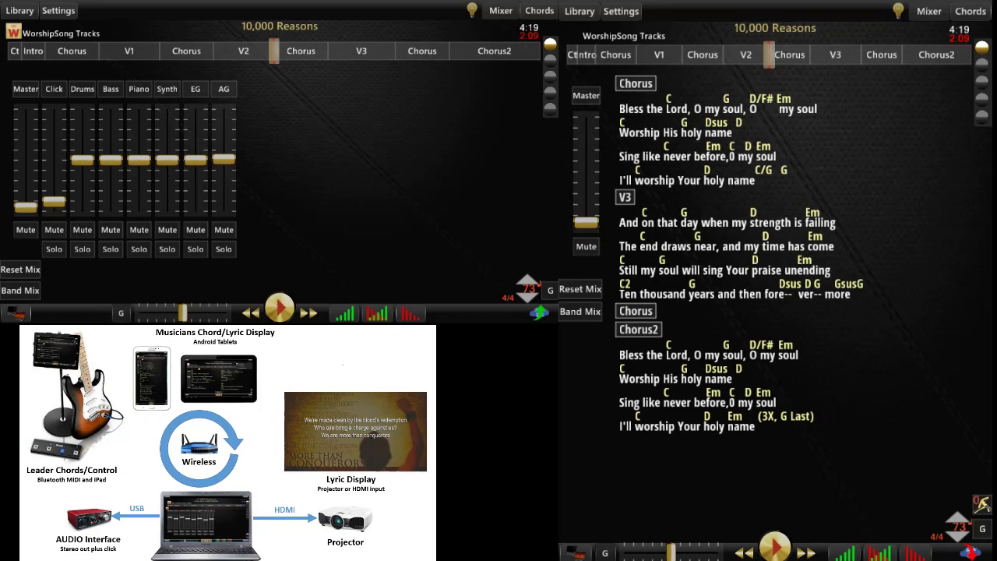
- Return the client to its track mixer and raise the Bass level on both client and leader faders
click(928, 11)
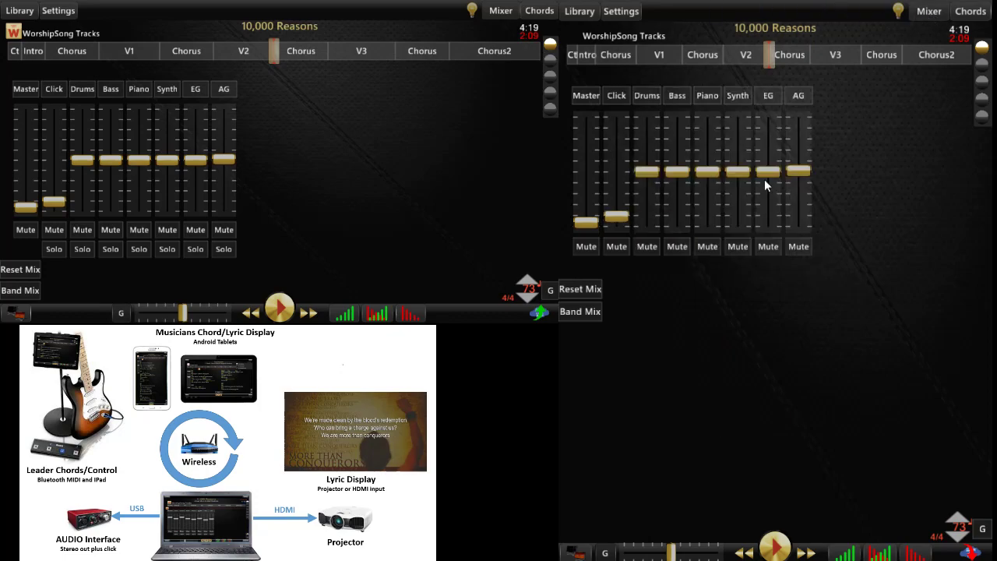
mouse_move(679, 172)
mouse_down()
mouse_move(679, 129)
mouse_move(683, 207)
mouse_move(684, 160)
mouse_move(684, 172)
mouse_up()
mouse_move(111, 153)
mouse_down()
mouse_move(119, 130)
mouse_move(118, 201)
mouse_move(117, 163)
mouse_up()
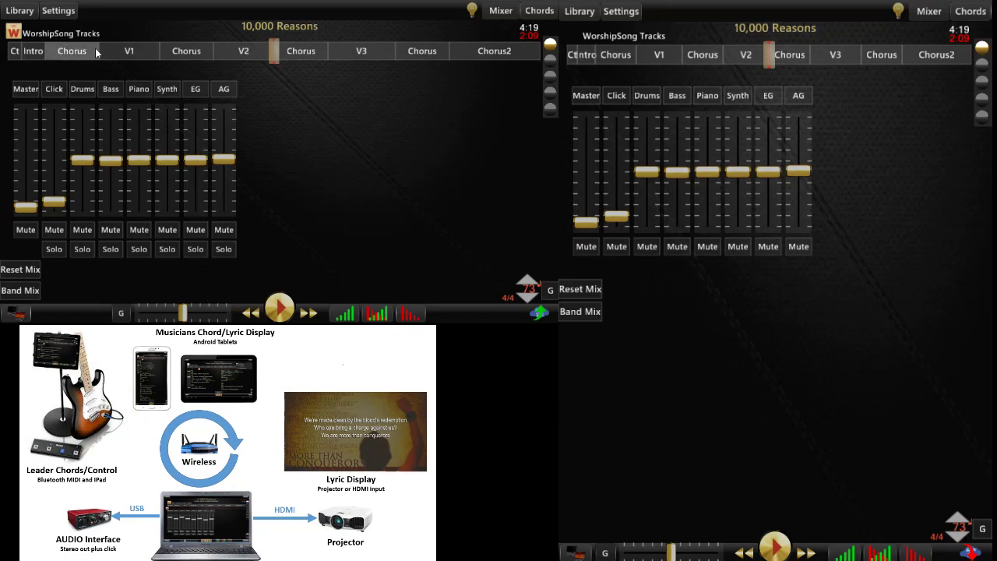
- Show the leader's Networked Mode settings: 1 connected peer, tempo 73.0, Sync Audio Playback on
click(61, 10)
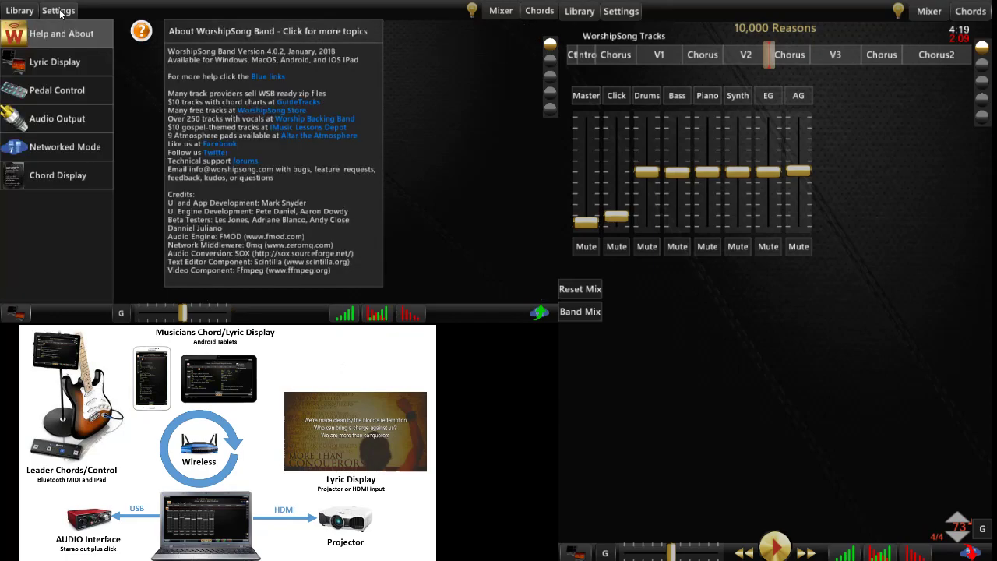
click(77, 155)
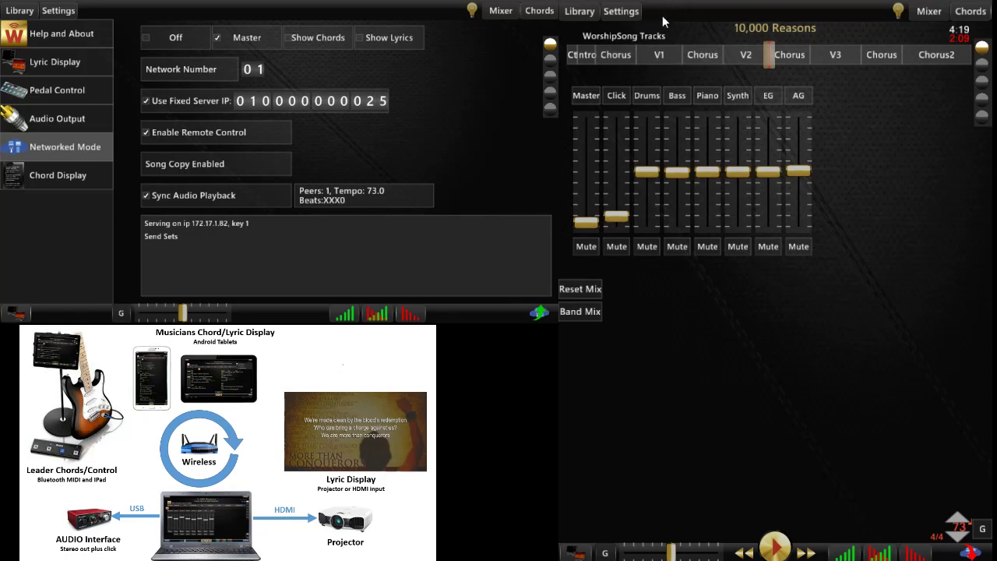
- Show the client's Networked Mode settings, connected to the server with Show Chords enabled
click(631, 11)
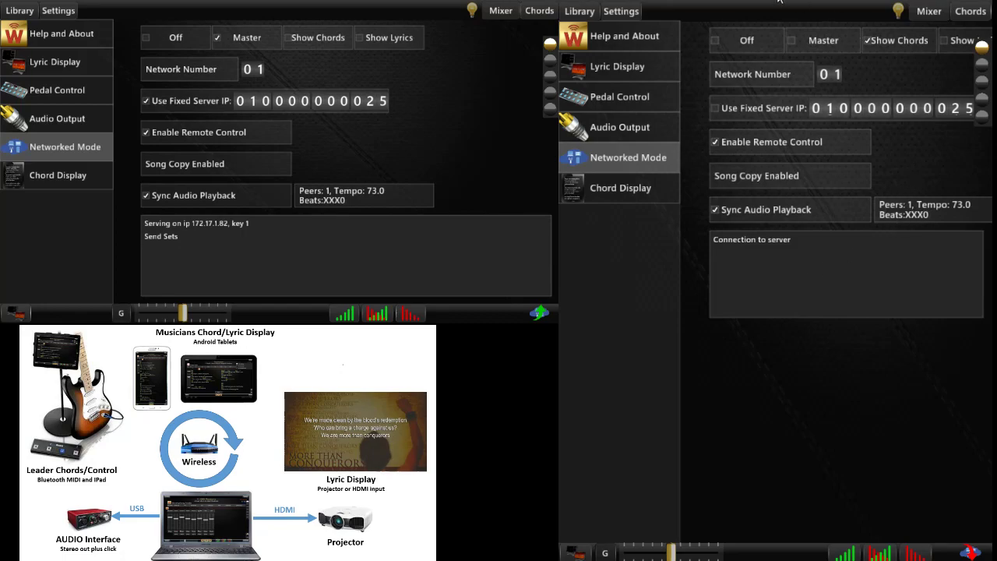
- Show the client's chord chart and the leader's mixer, then play 10,000 Reasons from the start
click(983, 12)
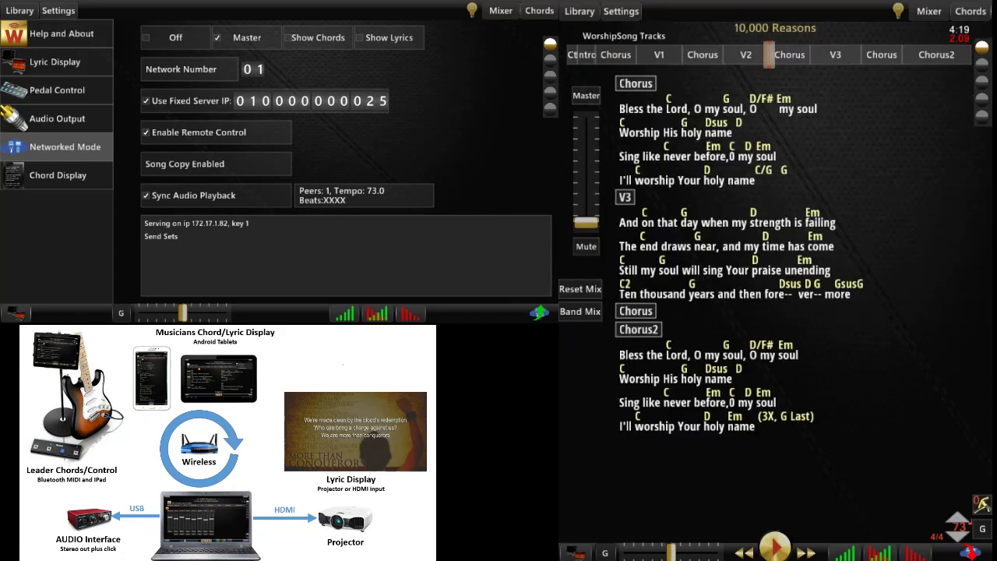
click(504, 12)
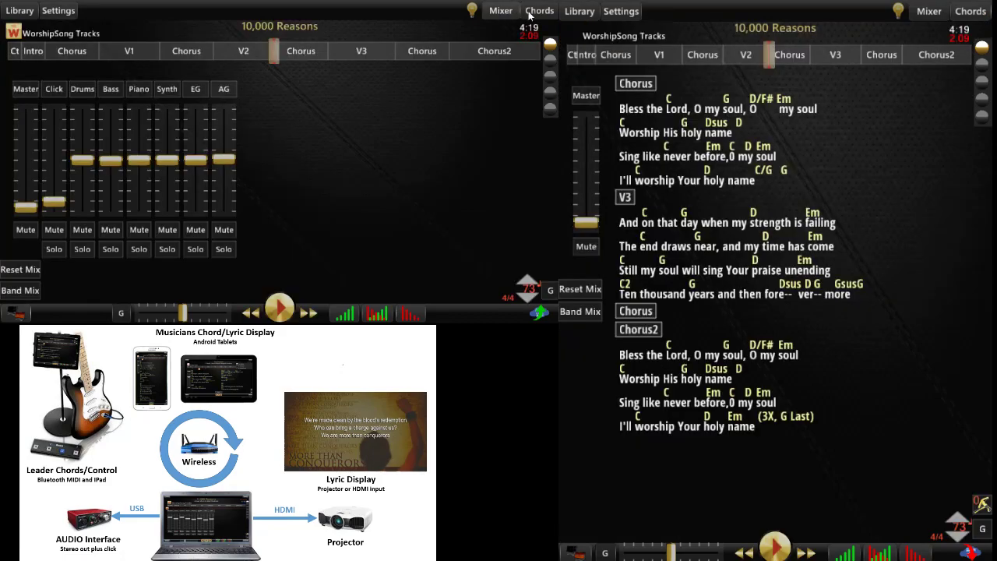
click(13, 52)
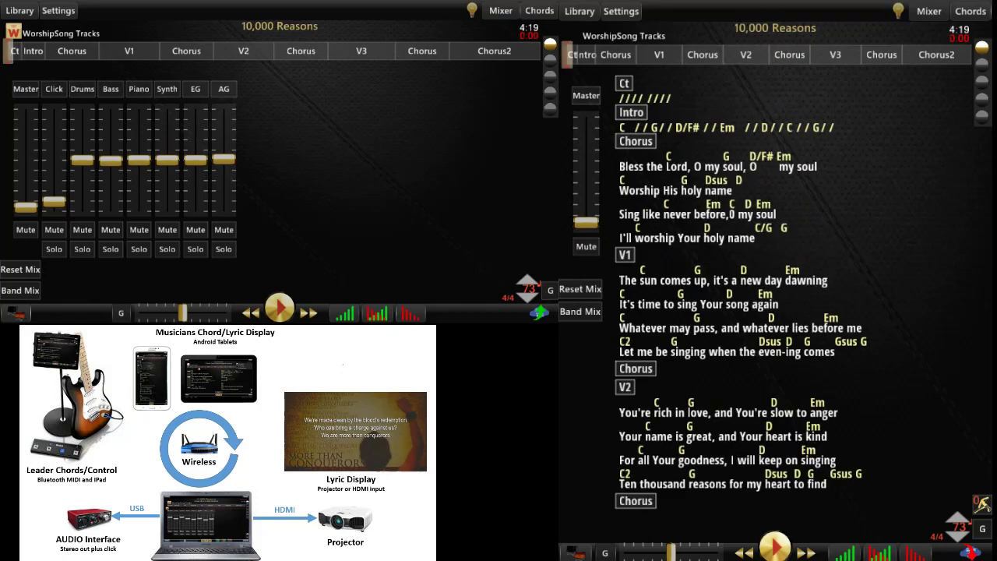
click(775, 549)
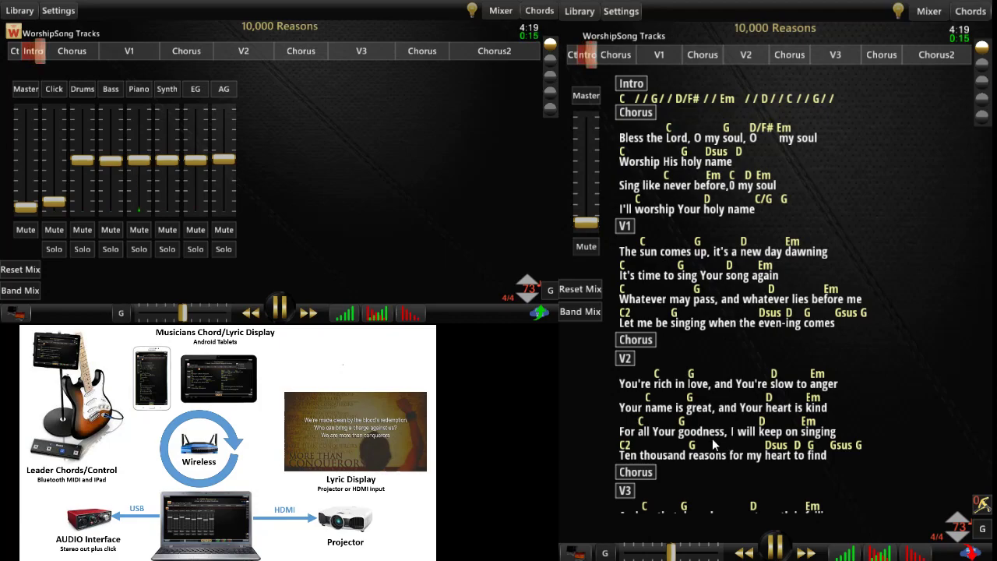
- Adjust the Click and Piano levels in the client's Band Mix, then close it
click(595, 315)
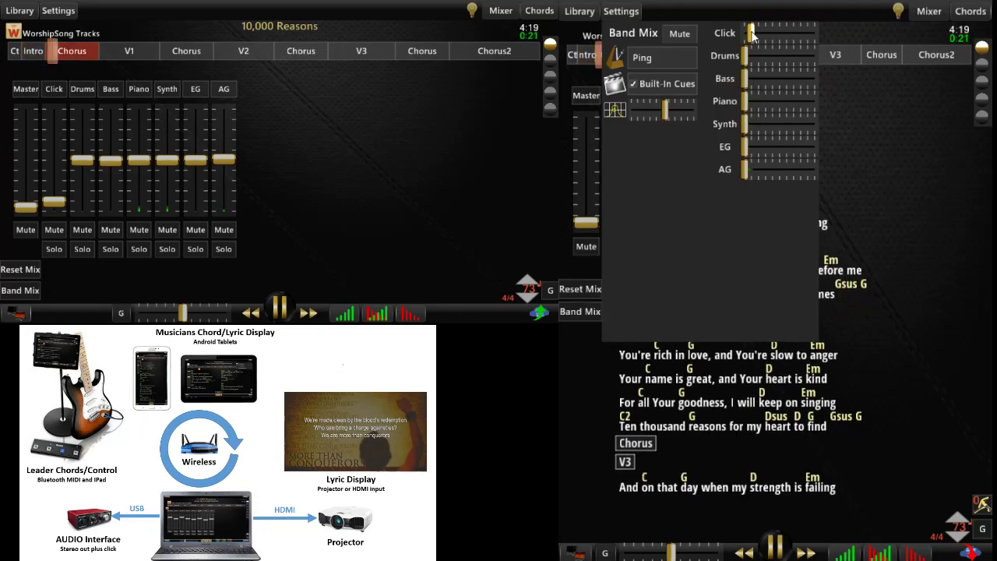
drag(753, 34, 781, 37)
drag(749, 105, 741, 106)
drag(781, 35, 754, 32)
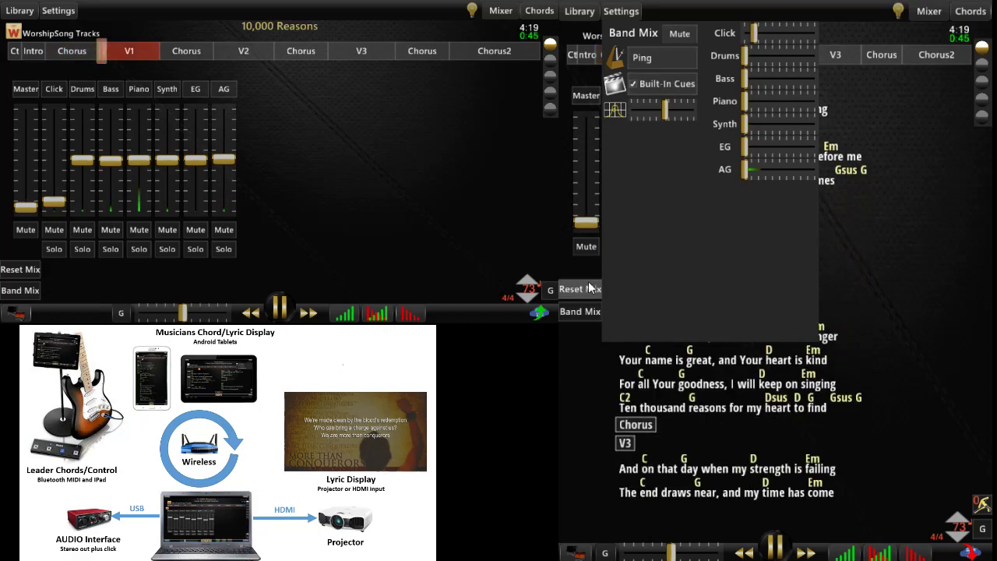
click(580, 310)
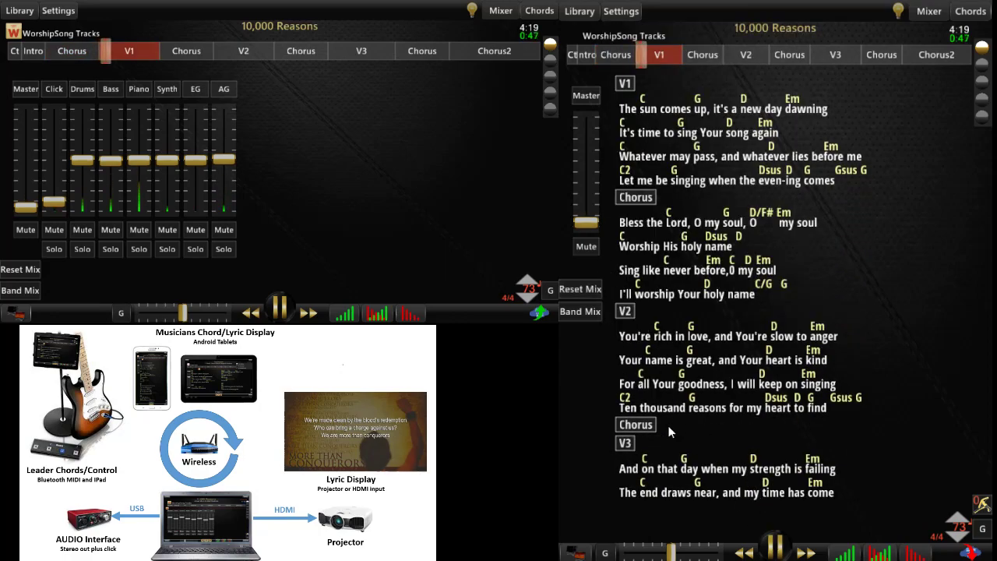
- Pause playback at 0:48 in V1 and open the client's Band Mix levels
click(779, 548)
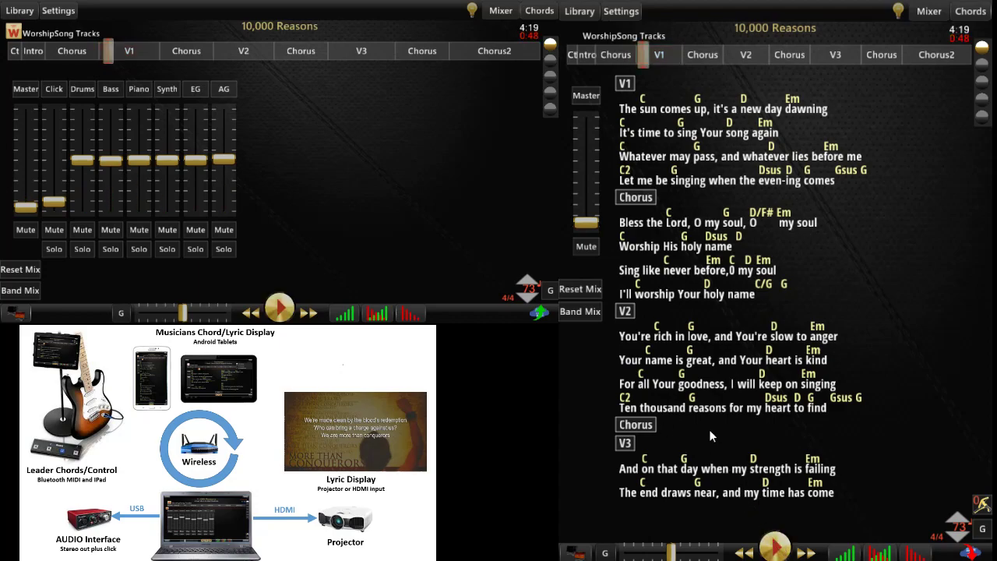
click(598, 312)
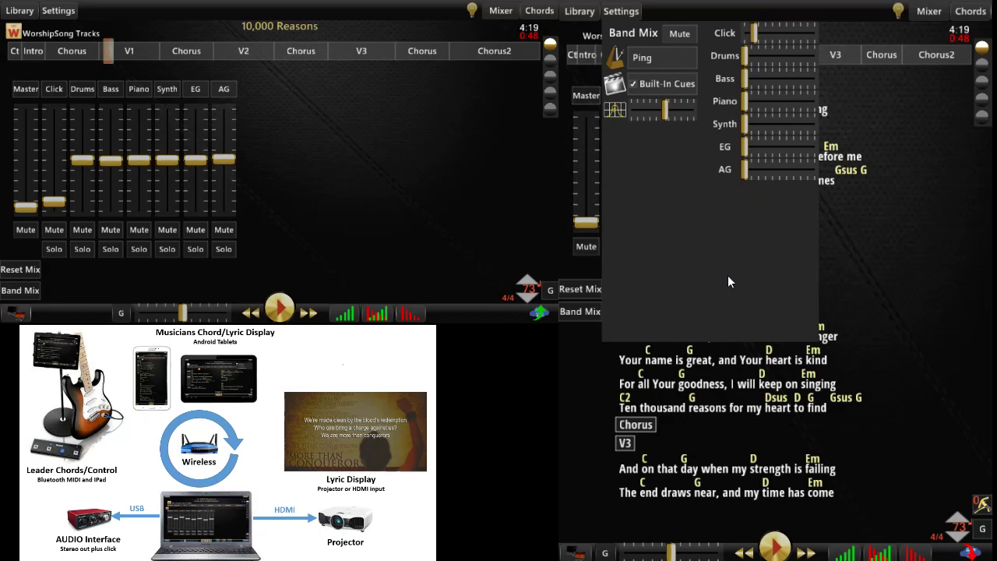
- Close the Band Mix, play in sync, jump to the Chorus after V2, and pause at 2:23
click(584, 309)
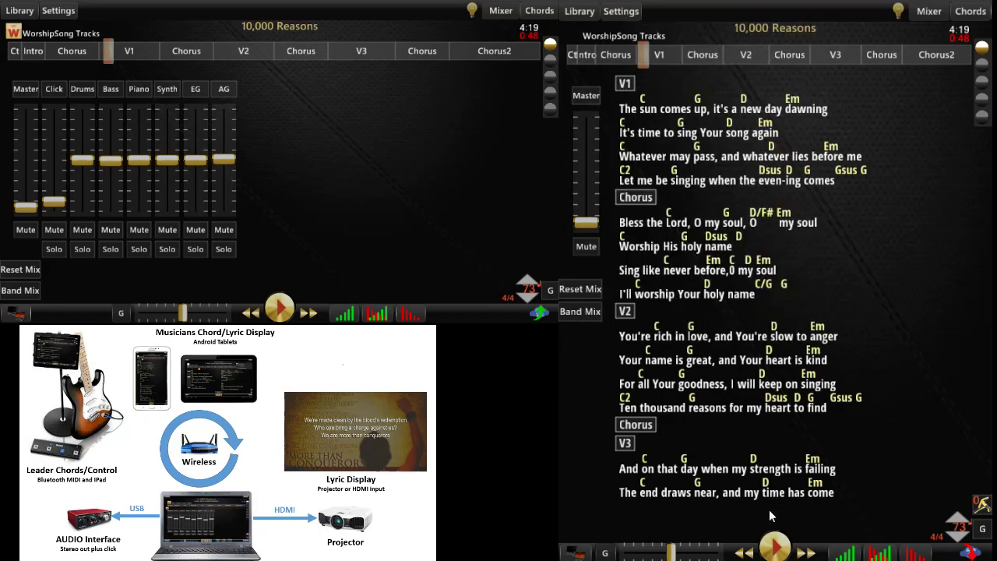
click(773, 547)
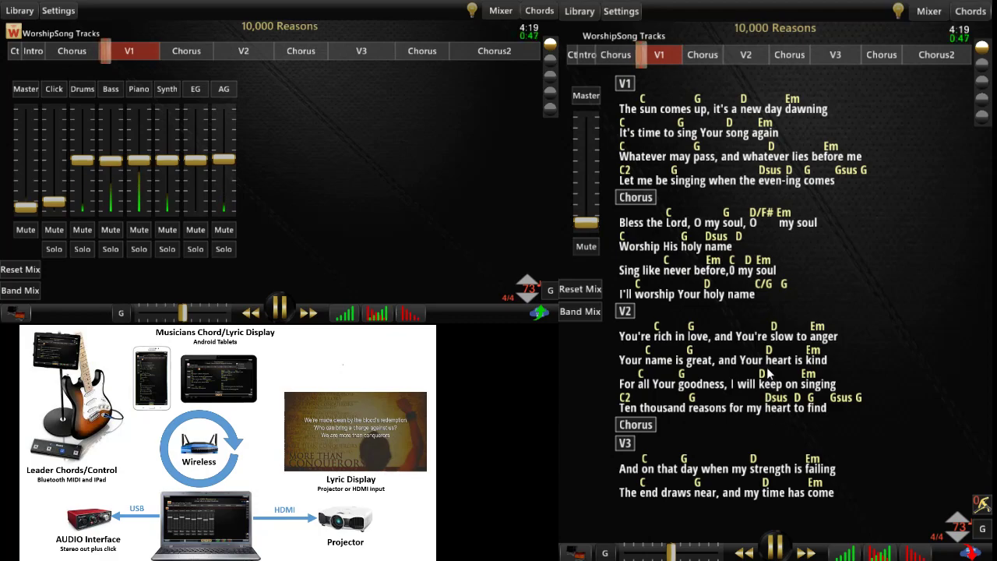
click(792, 55)
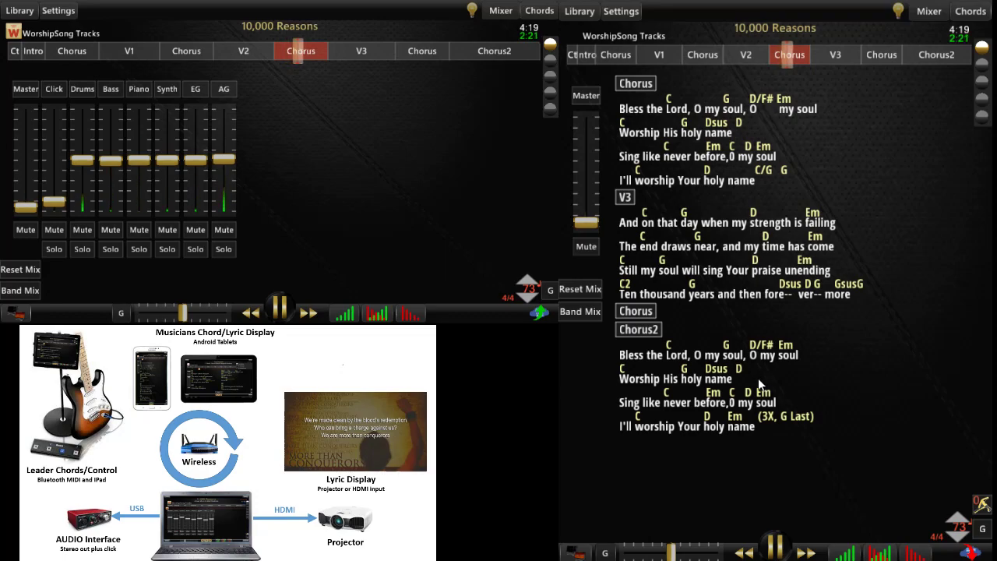
key(space)
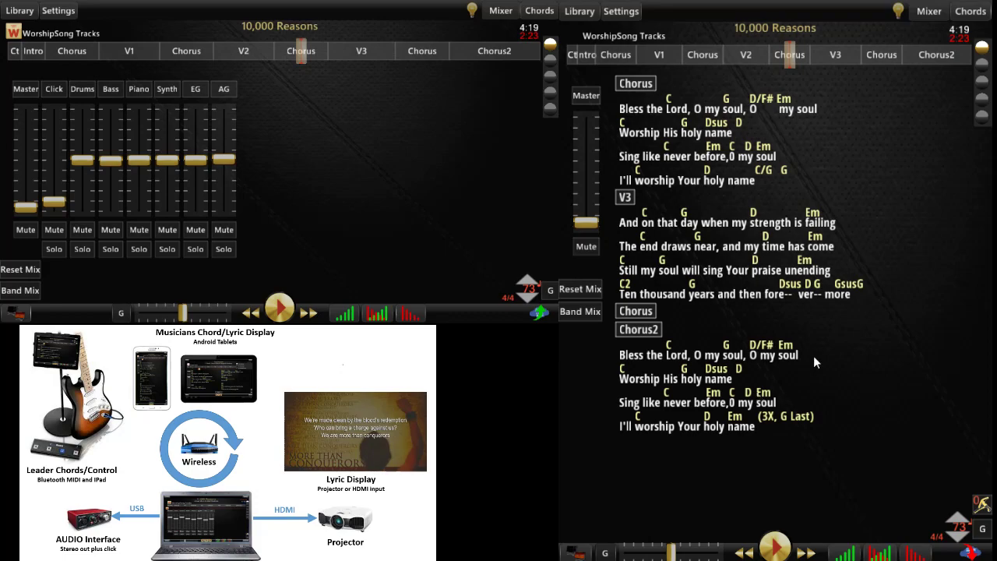
- Replay from V2, lower then slightly raise the client's latency, close Band Mix and pause
click(243, 51)
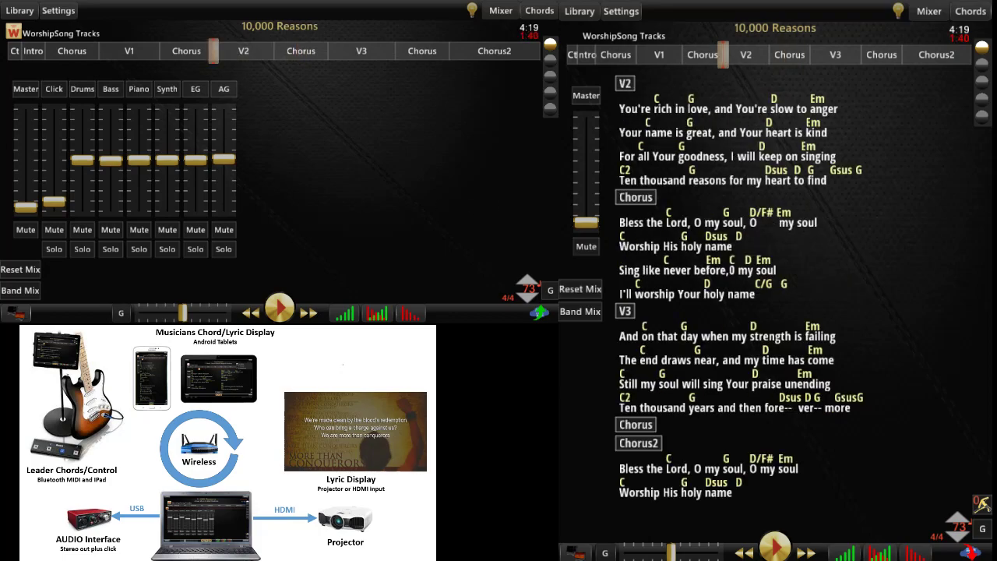
click(775, 548)
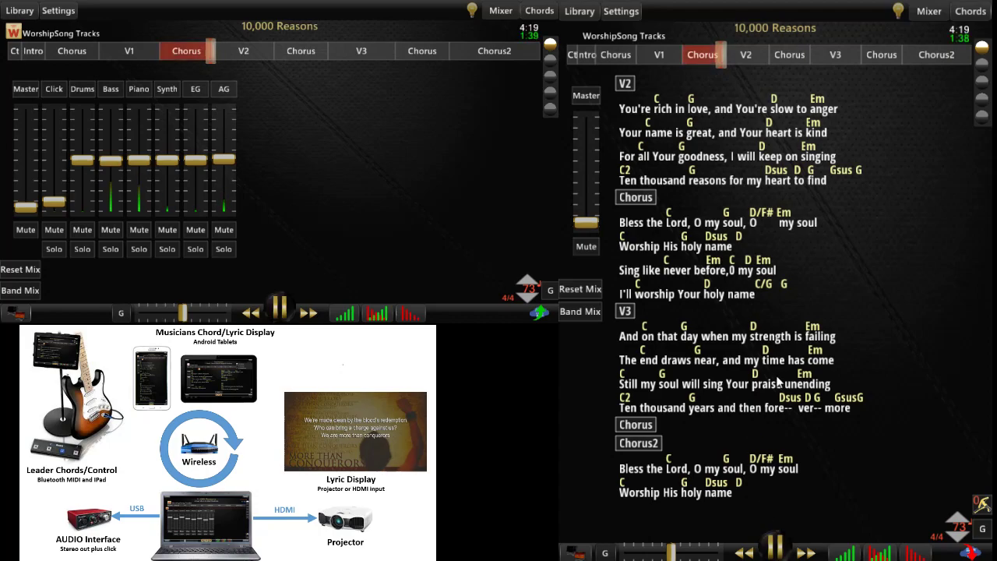
click(588, 308)
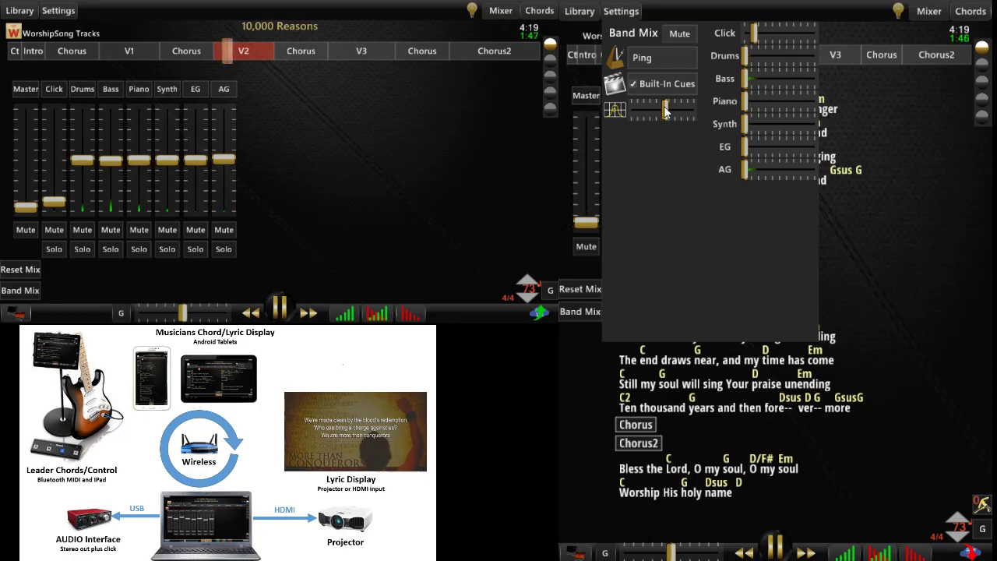
drag(664, 111, 640, 109)
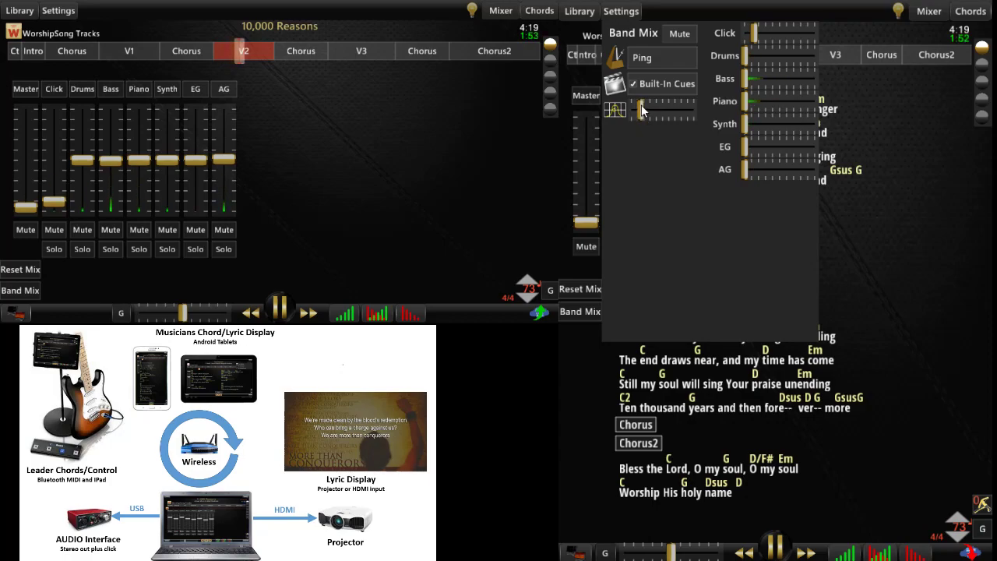
drag(641, 109, 662, 113)
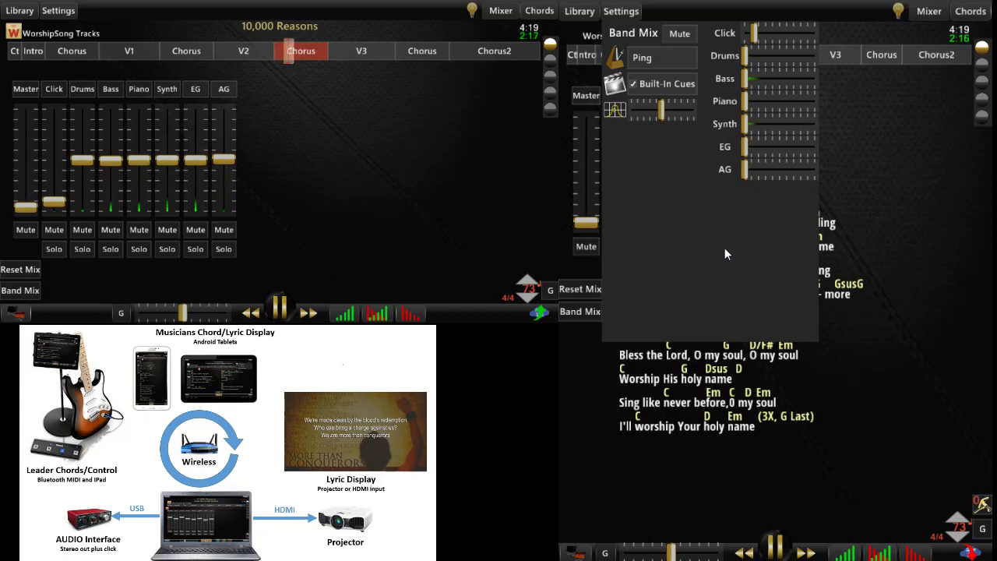
click(590, 311)
click(775, 545)
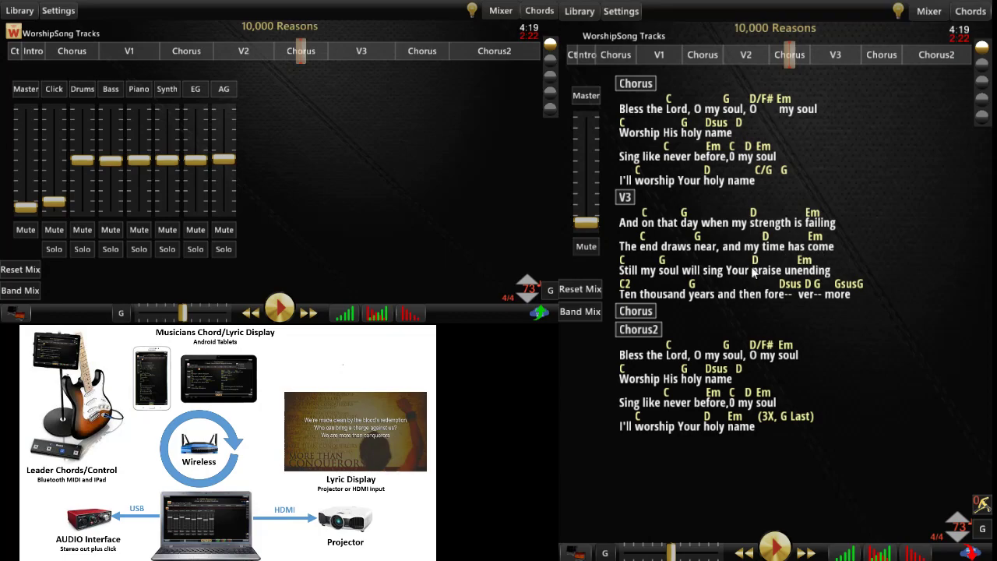
click(590, 311)
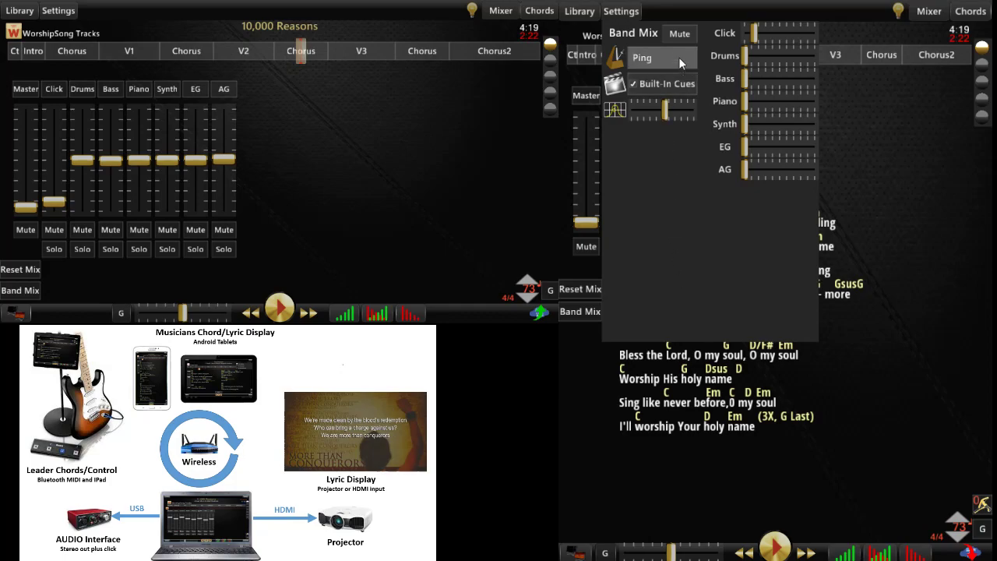
click(592, 311)
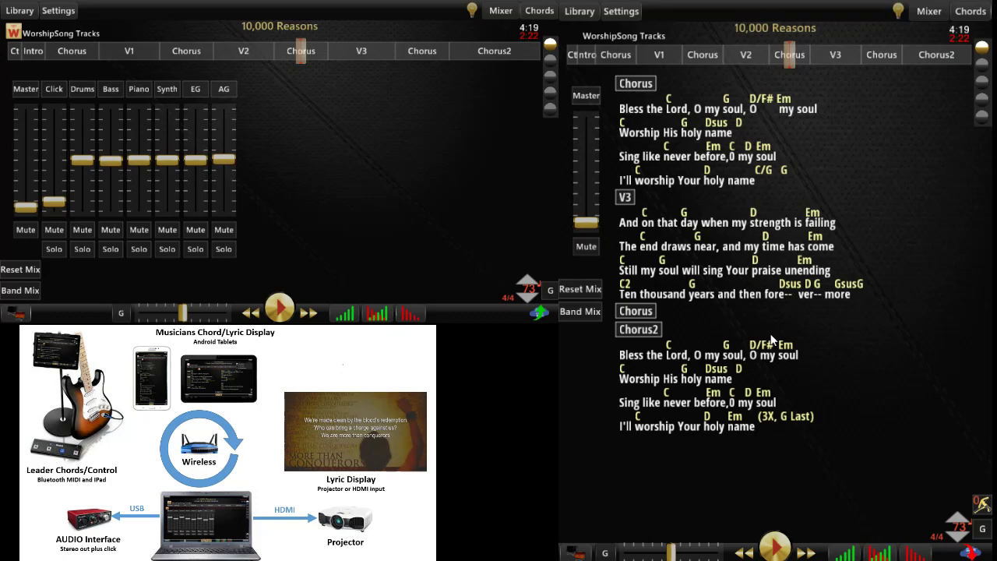
- Resume playback from the Chorus, raise Drums in the client's track mixer, then adjust Drums in its Band Mix
click(775, 549)
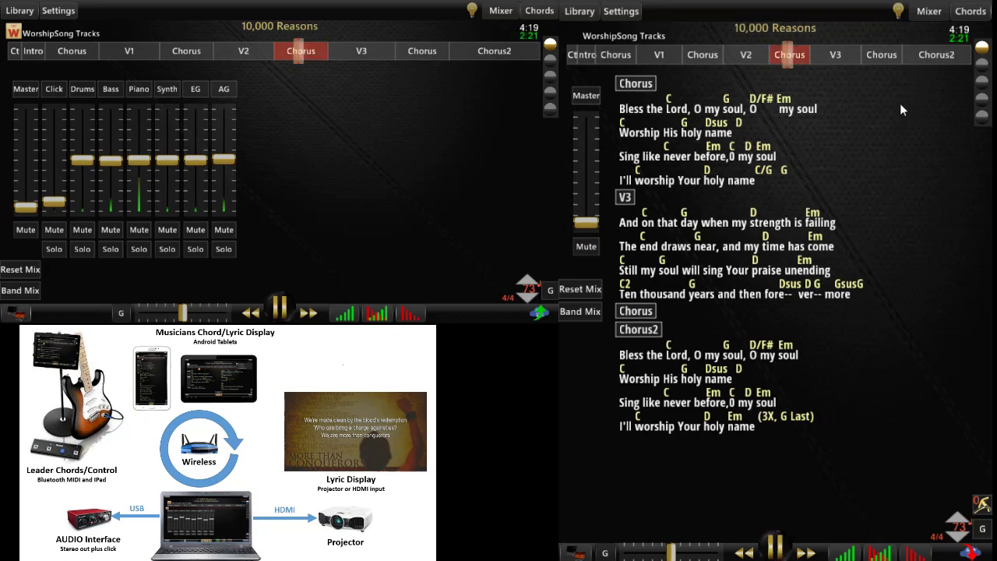
click(927, 11)
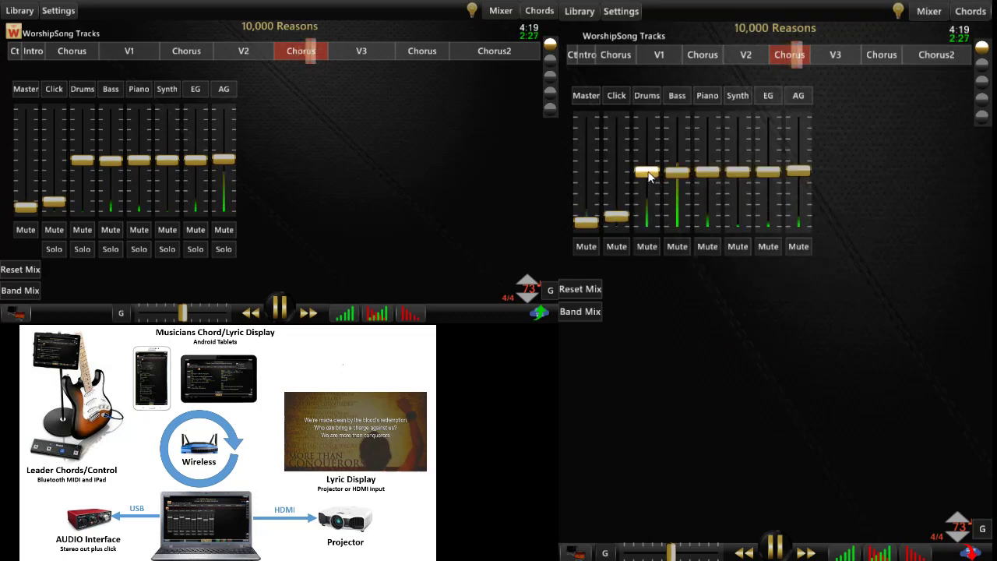
mouse_move(647, 181)
mouse_down()
mouse_move(653, 128)
mouse_move(670, 173)
mouse_move(672, 222)
mouse_move(667, 173)
mouse_move(648, 198)
mouse_move(648, 179)
mouse_up()
click(597, 312)
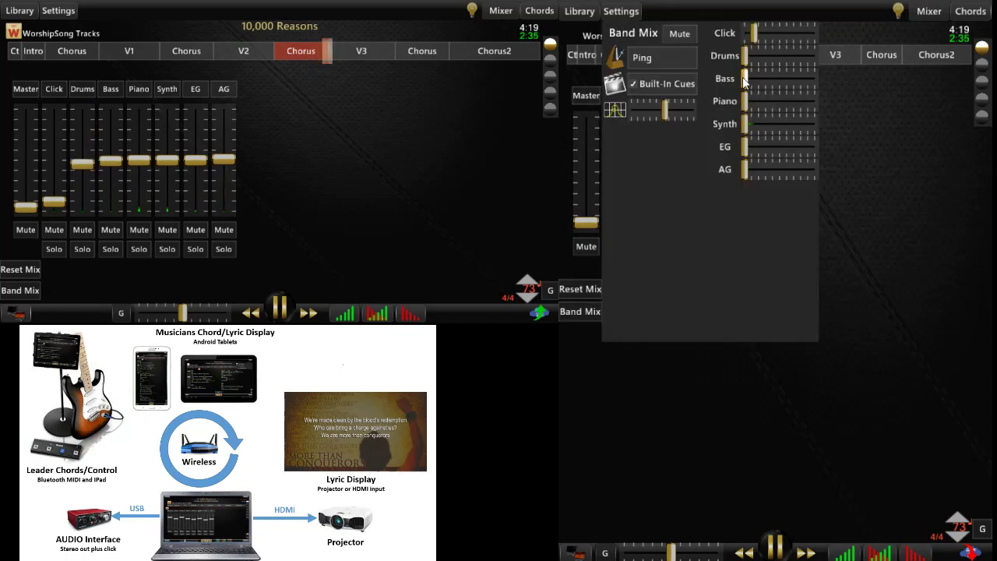
mouse_move(744, 57)
mouse_down()
mouse_move(792, 62)
mouse_move(744, 63)
mouse_up()
- Dismiss the client's Band Mix panel and switch it back to the chord-and-lyric chart during V3
click(595, 312)
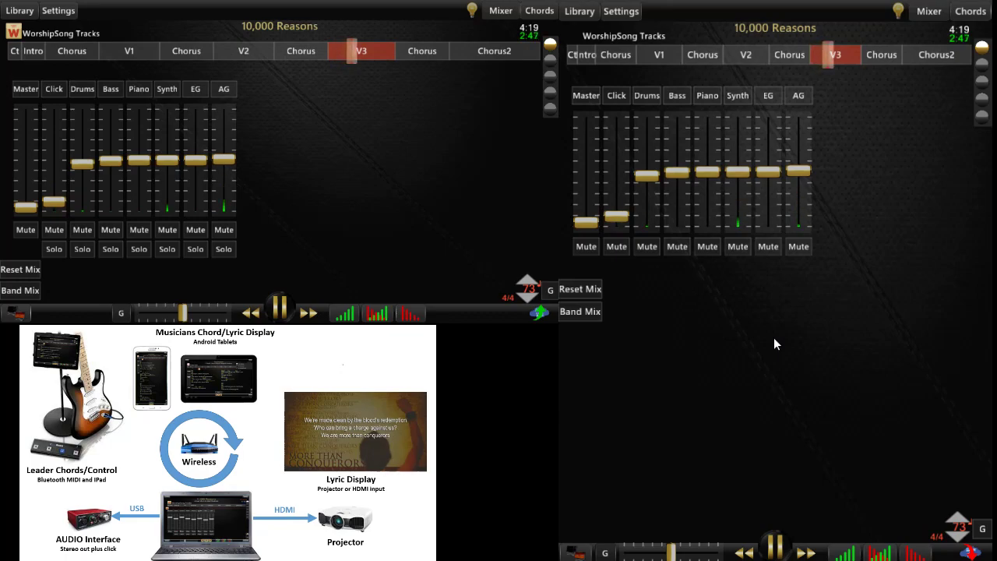
click(969, 11)
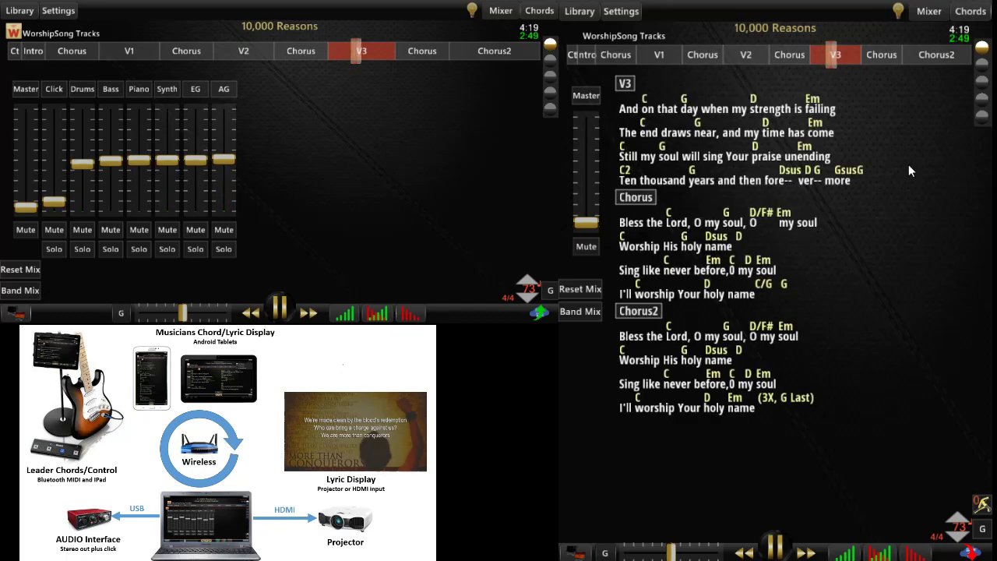